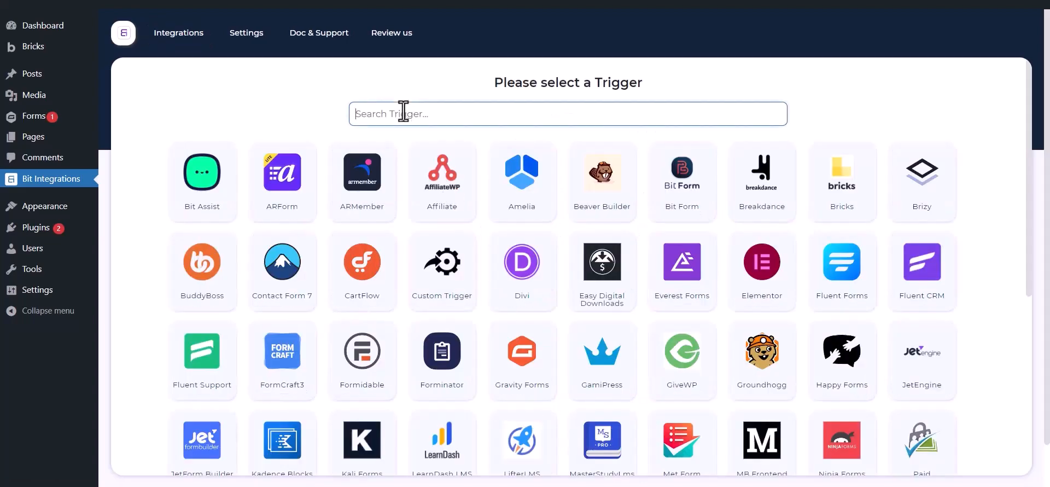
Pick Gravity Forms as the trigger and select its Contact Us form.
type("g")
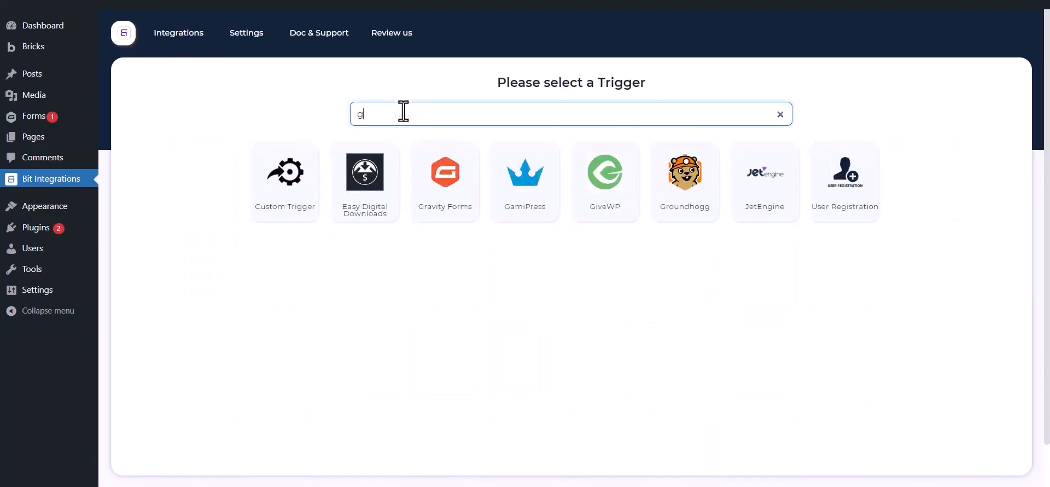
type("ravity form")
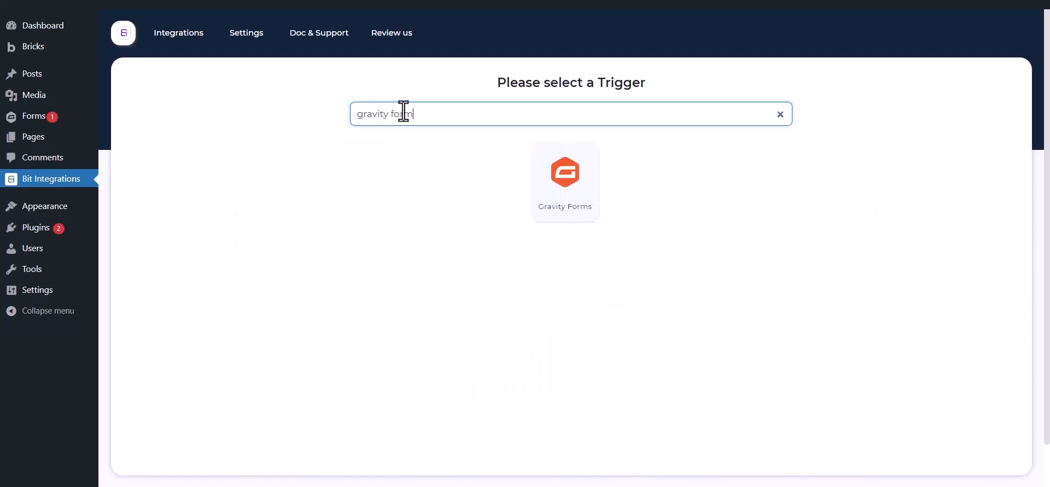
type("s")
left_click(540, 192)
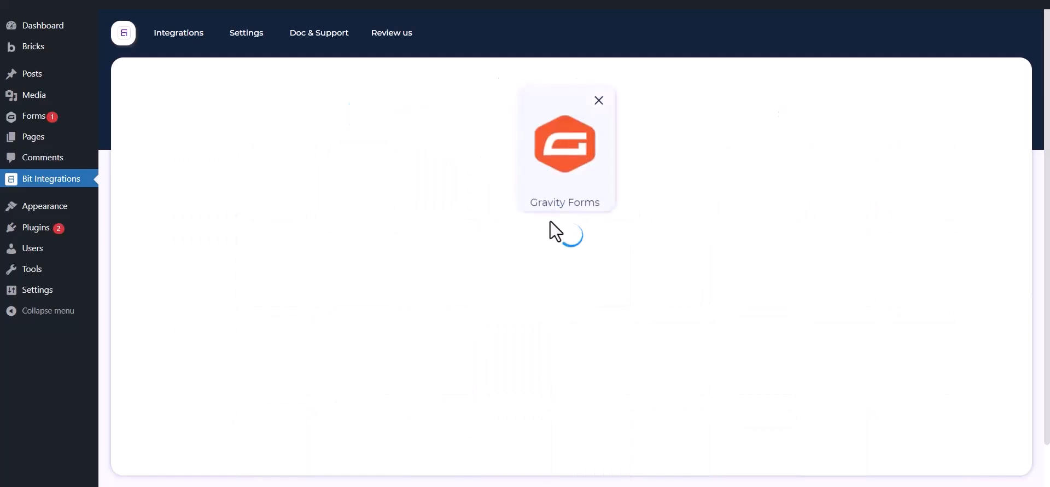
left_click(566, 269)
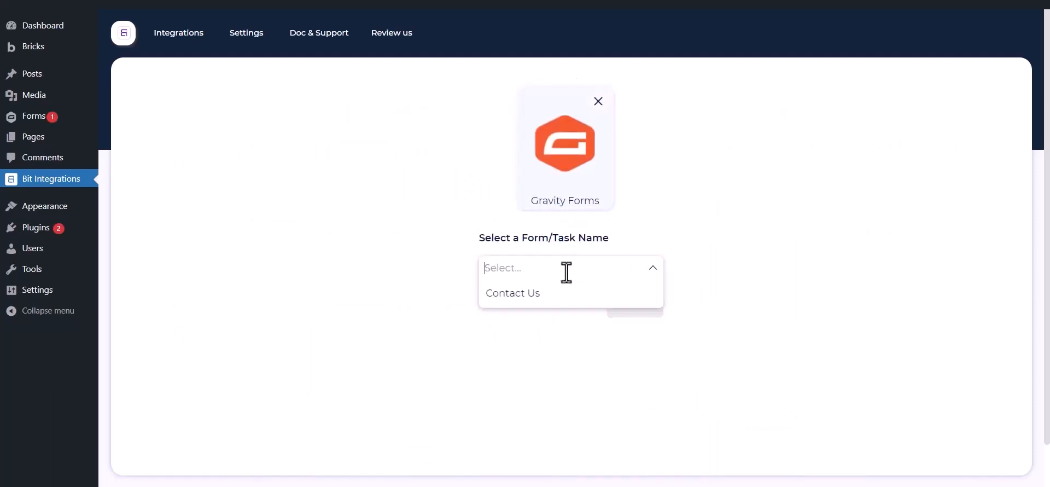
left_click(549, 295)
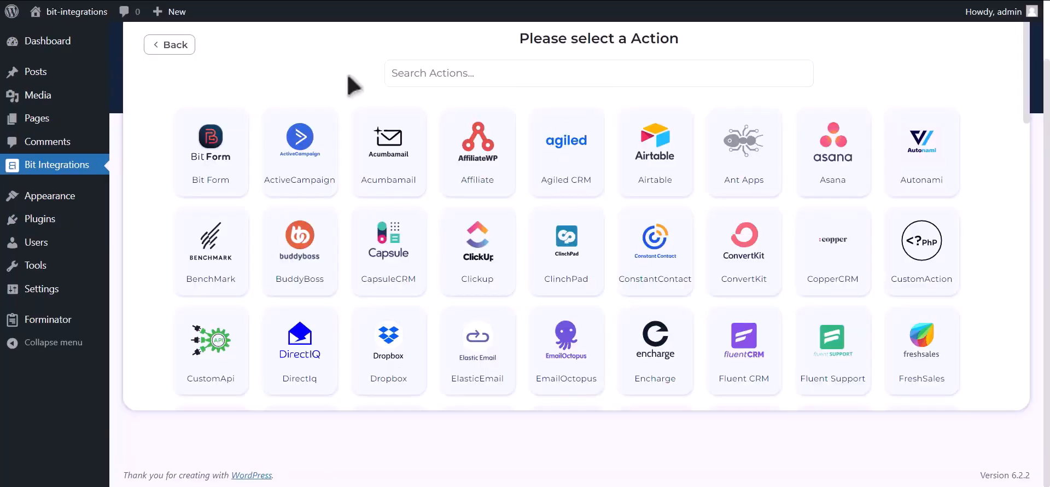
Select Mailup as the action and point out its Client id and Client secret fields.
left_click(555, 62)
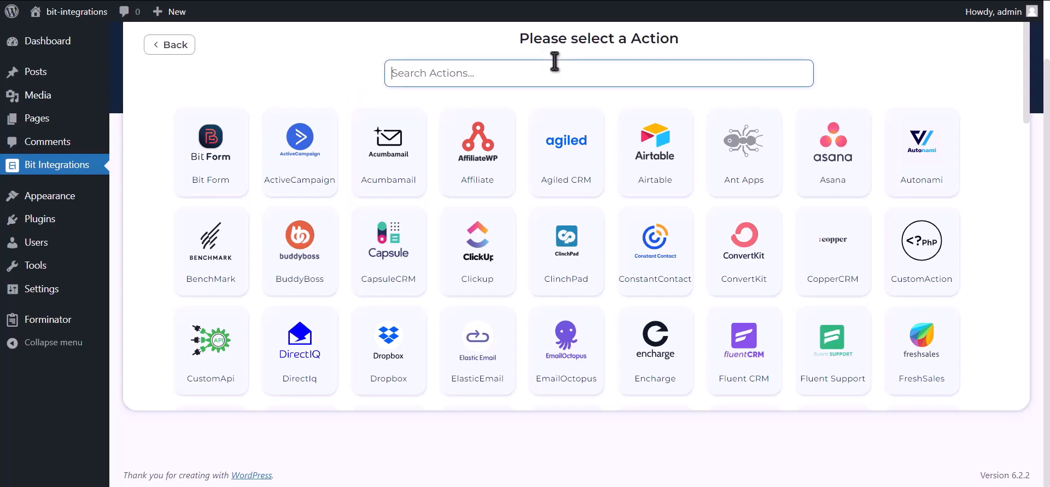
type("Mailup")
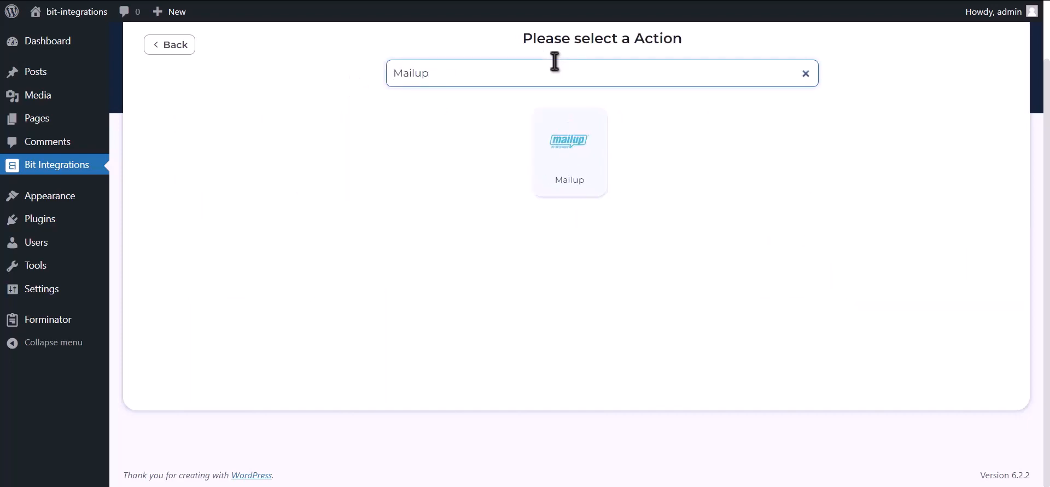
left_click(555, 164)
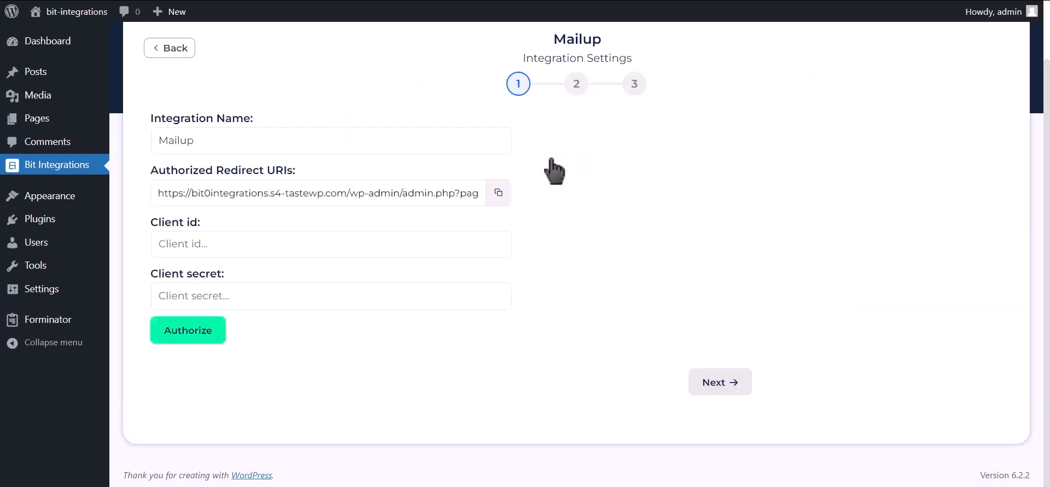
left_click_drag(149, 222, 206, 228)
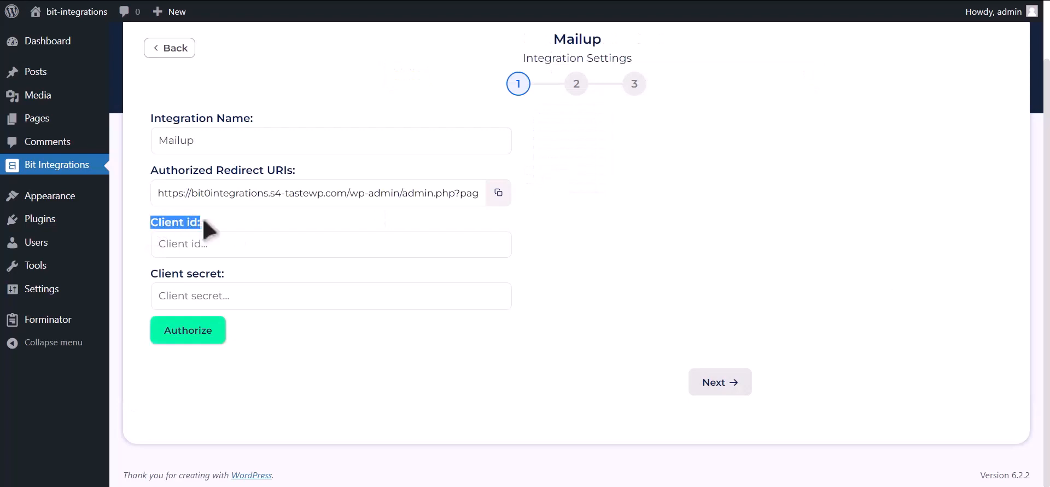
left_click_drag(153, 274, 222, 271)
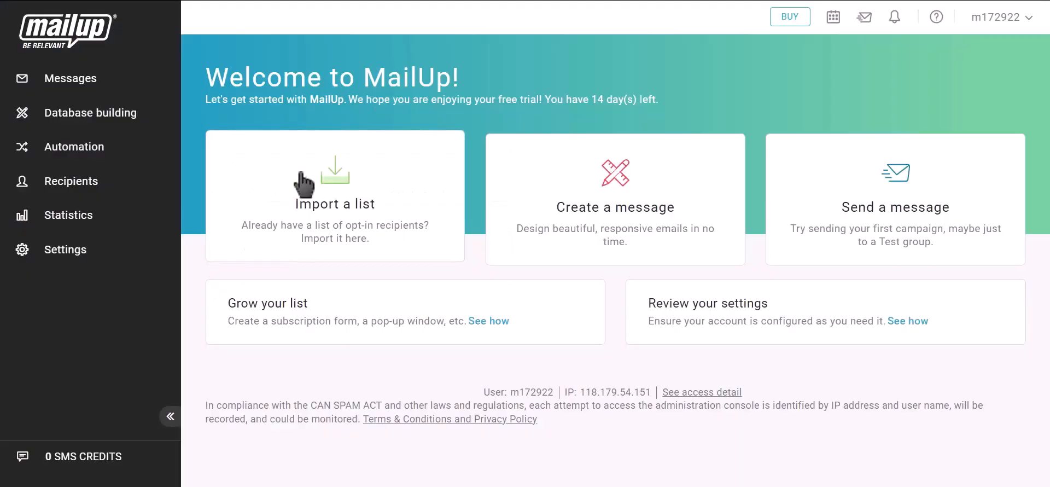
Go to Settings > Advanced settings > Developer's corner and start a new API key.
left_click(87, 253)
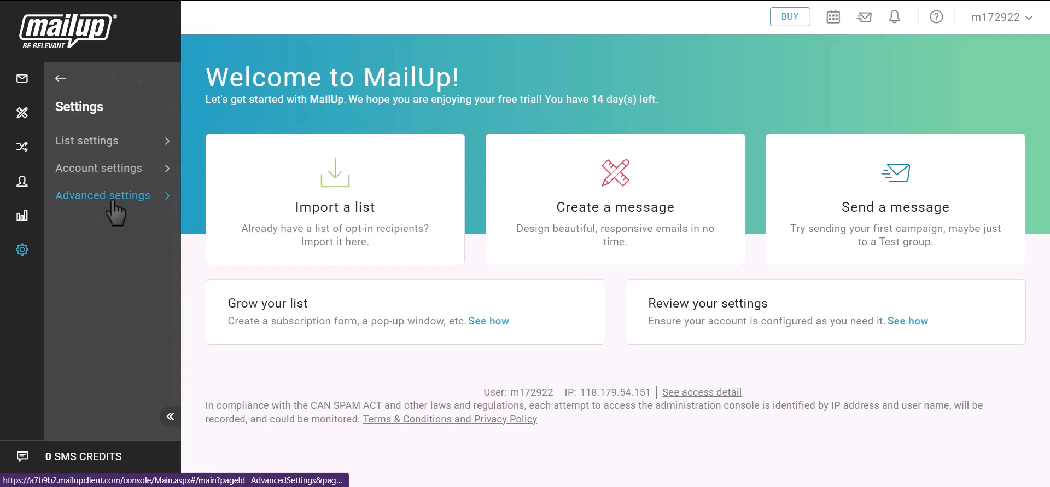
left_click(114, 201)
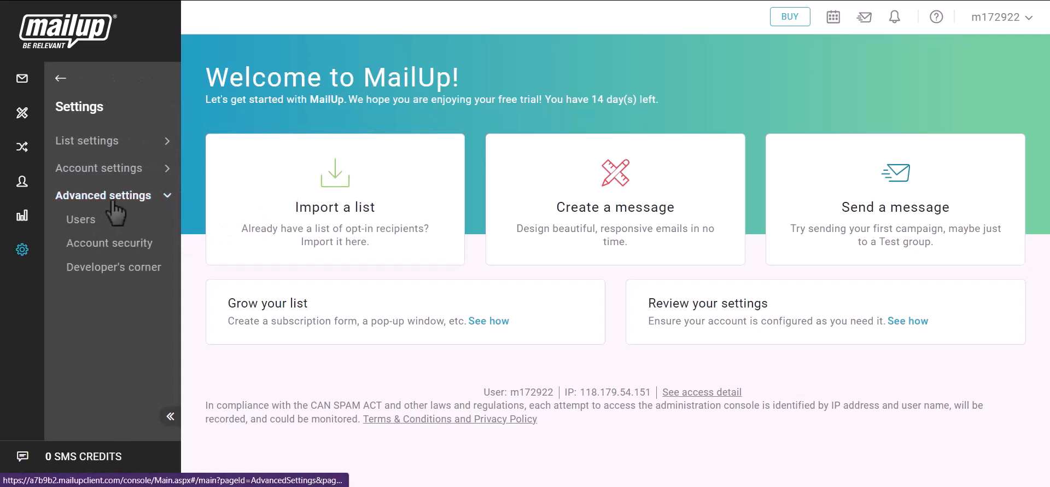
left_click(124, 274)
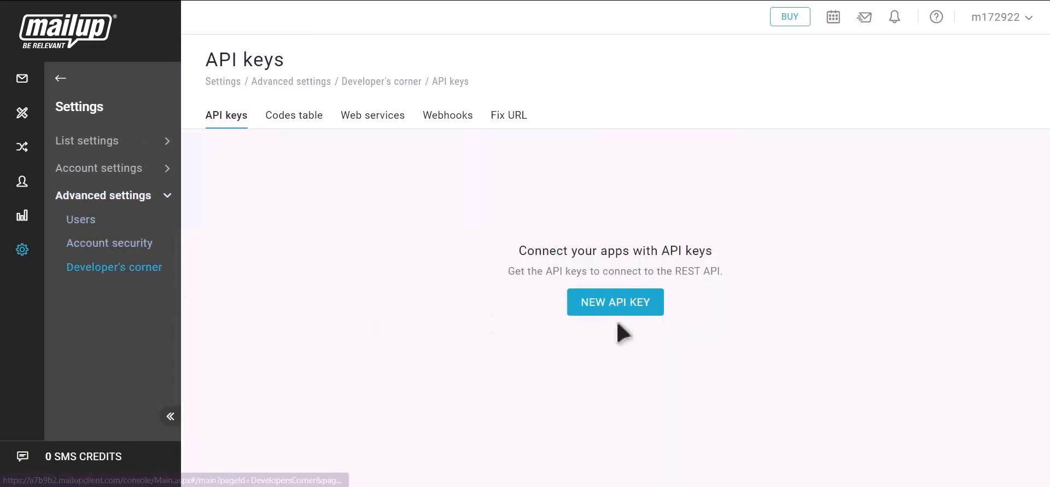
left_click(631, 311)
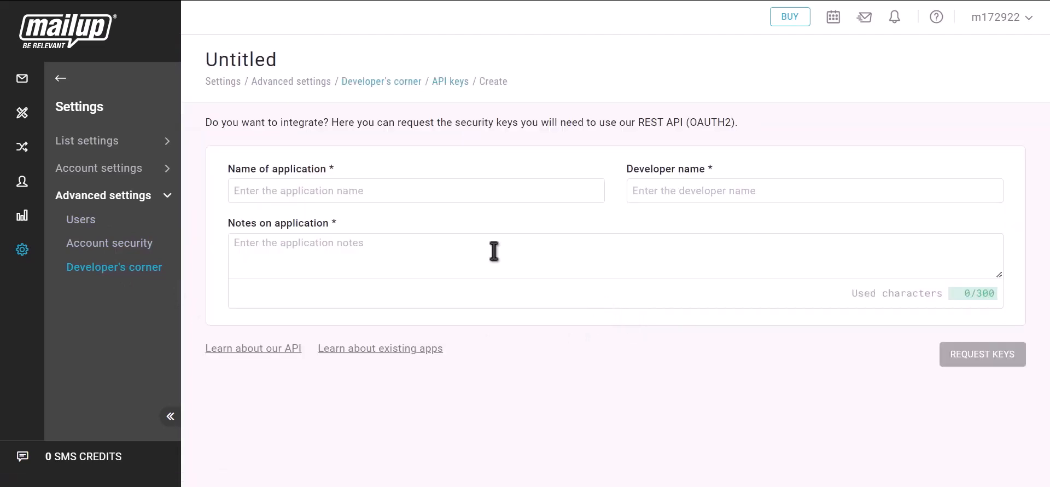
Request API keys for a new application named Bit Integrations, with matching notes.
left_click(363, 191)
type("Bit")
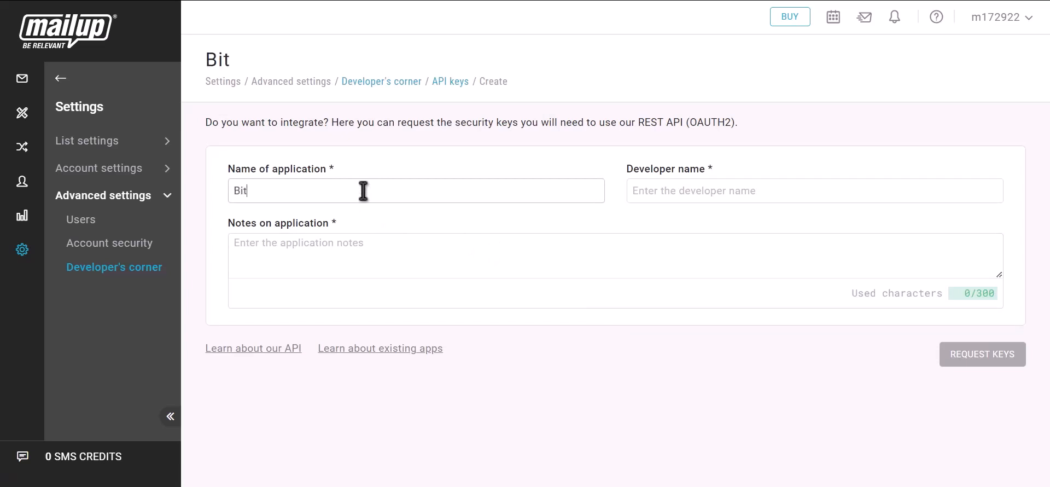
type(" Integra")
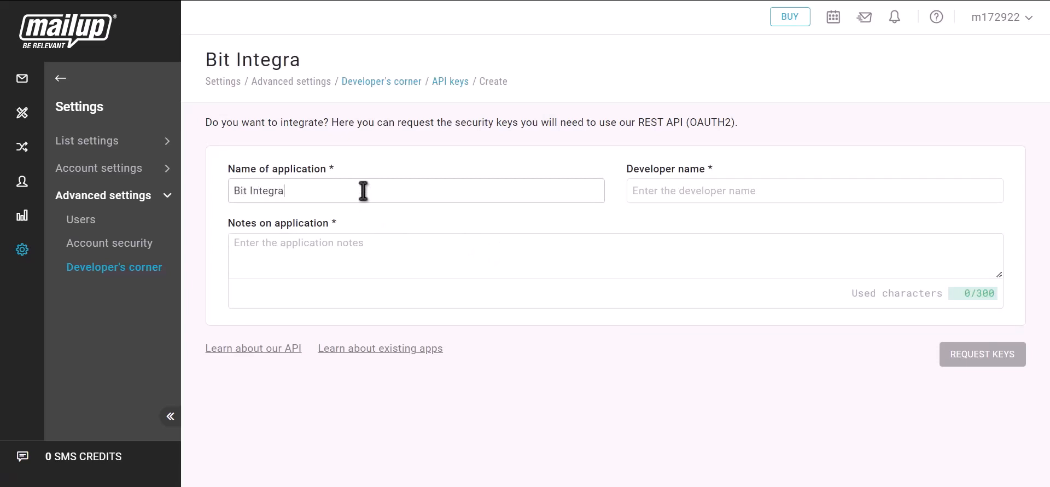
type("tions")
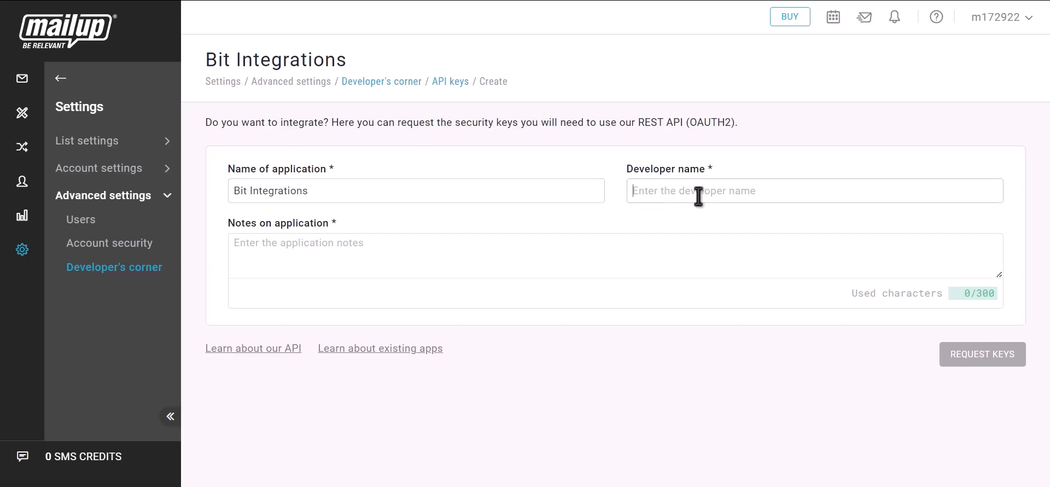
type("Bit Integrations")
left_click(342, 258)
type("Bit")
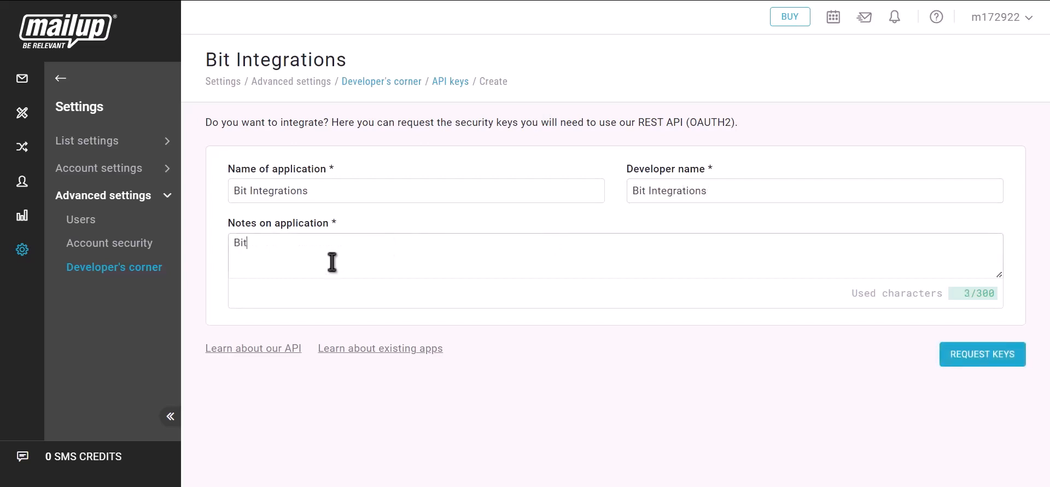
type(" integrations")
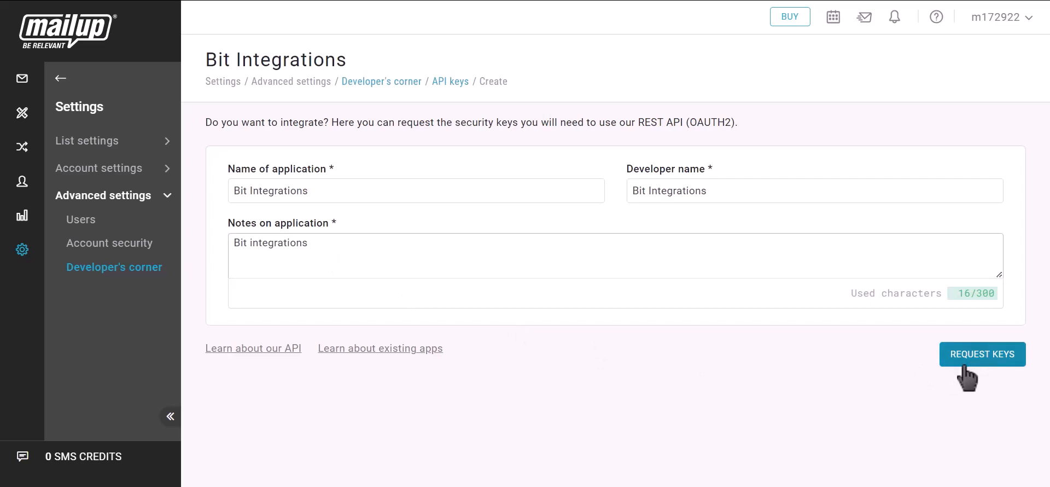
left_click(996, 366)
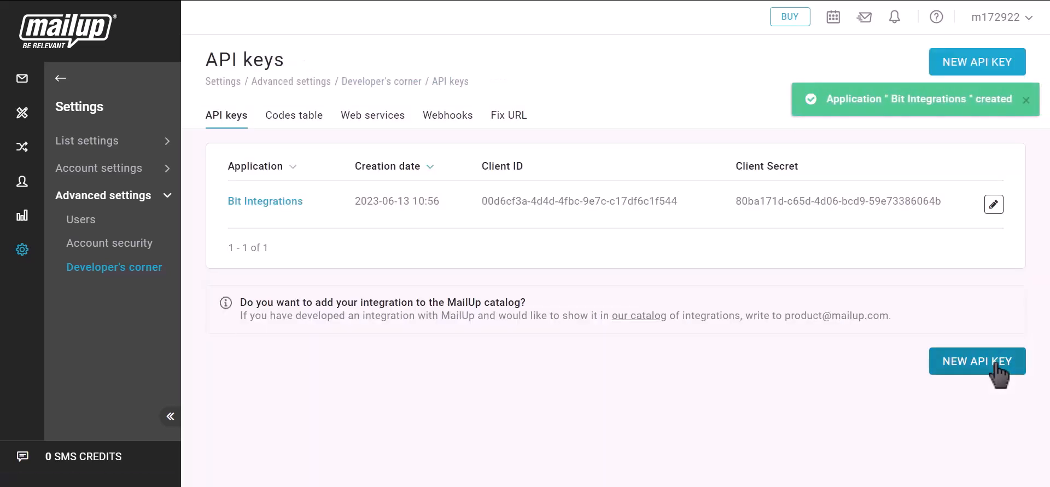
Copy the new application's Client ID for use in Bit Integrations.
left_click_drag(479, 168, 529, 170)
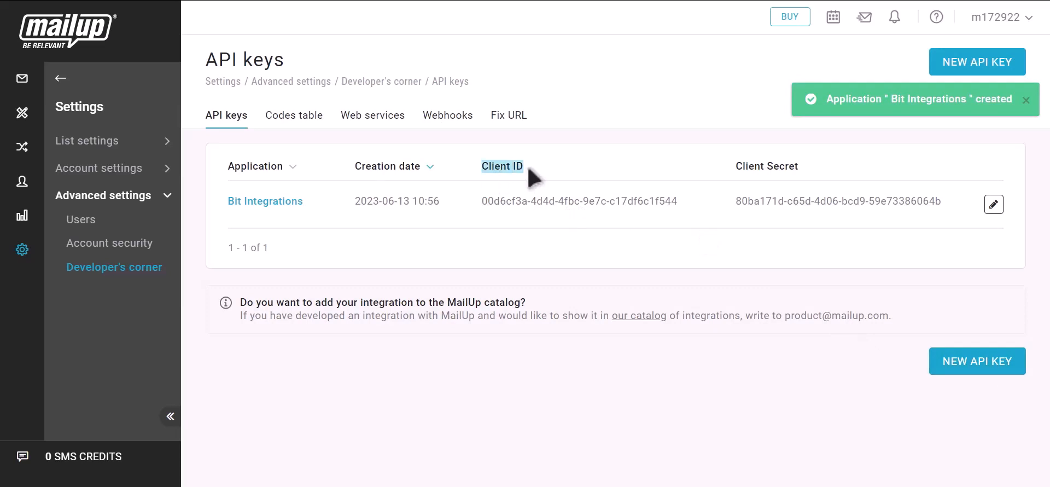
left_click(688, 201)
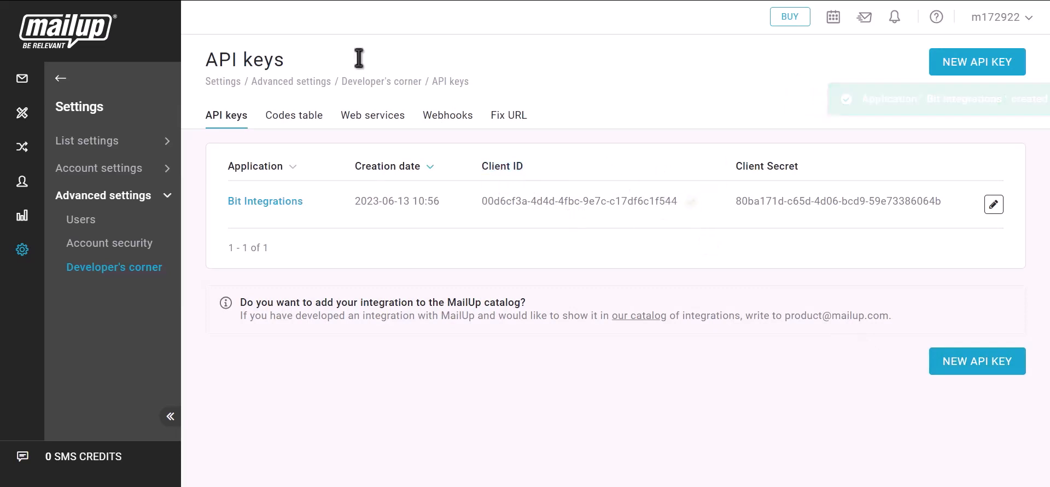
key("ctrl+Tab")
Paste MailUp's Client ID and Client Secret into the Mailup integration settings.
left_click(256, 250)
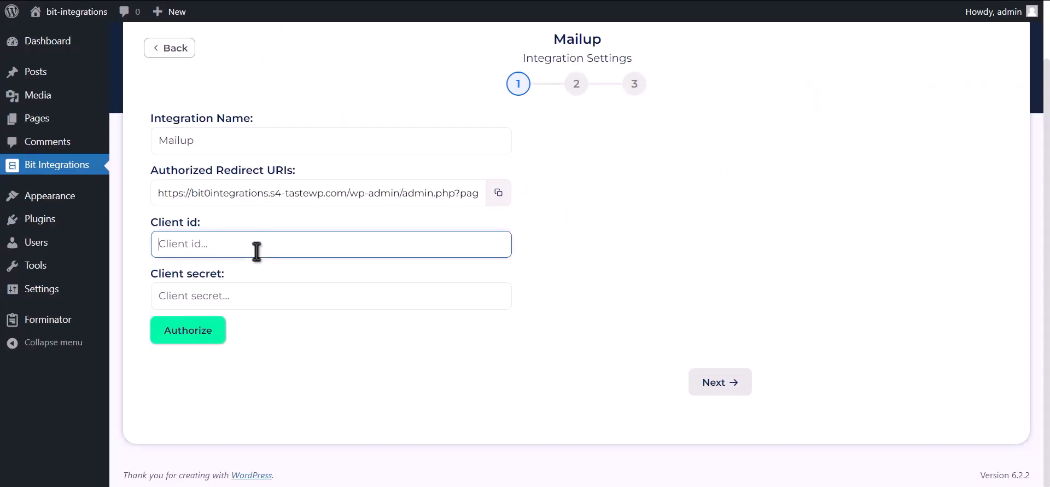
key("ctrl+v")
key("ctrl+Tab")
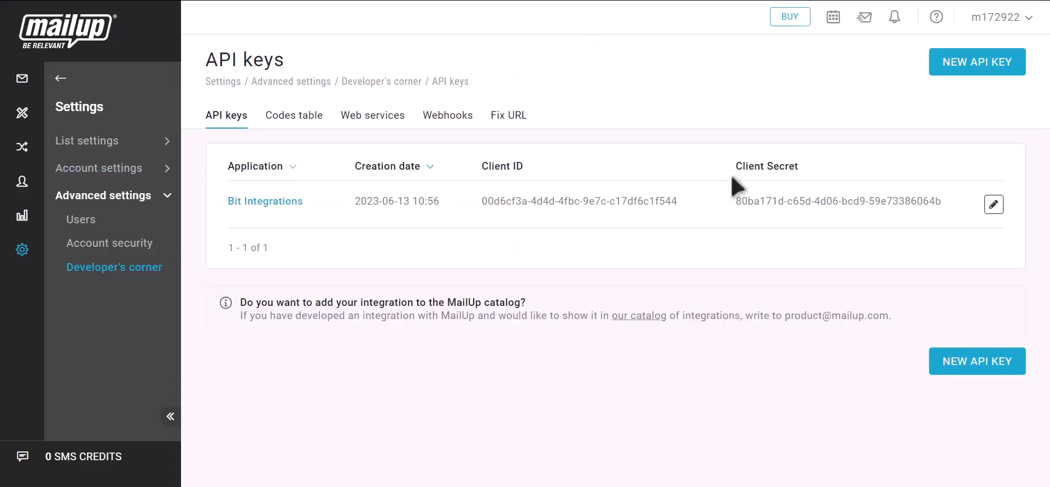
left_click_drag(735, 167, 793, 174)
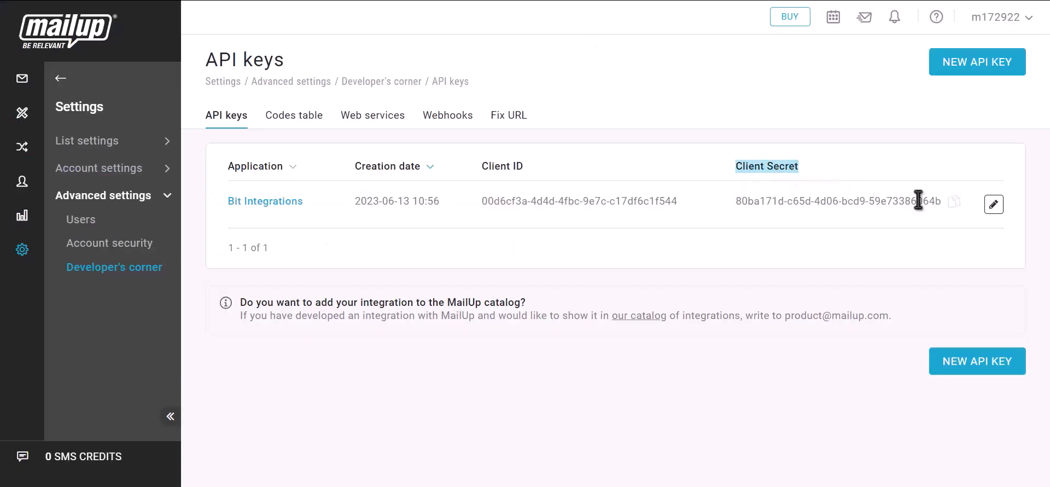
left_click(955, 202)
key("ctrl+Tab")
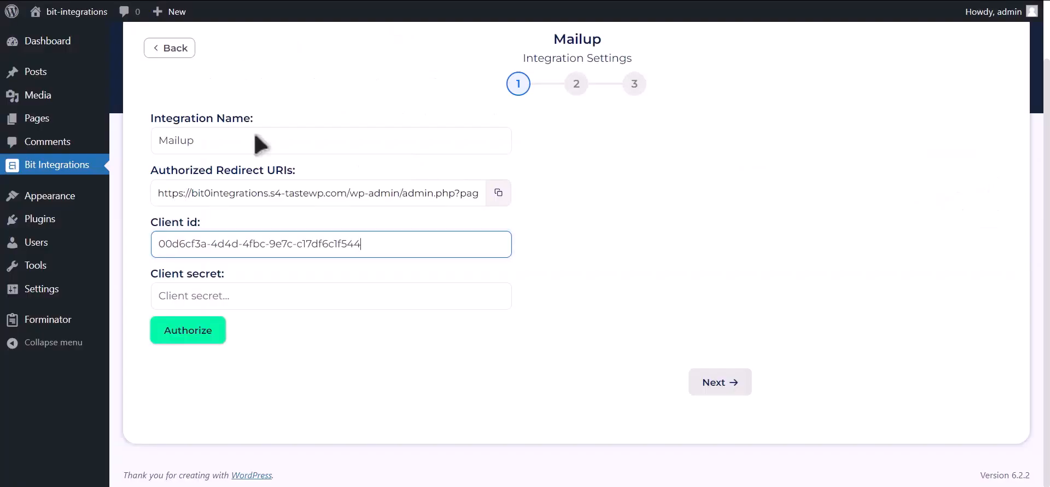
left_click(246, 303)
key("ctrl+v")
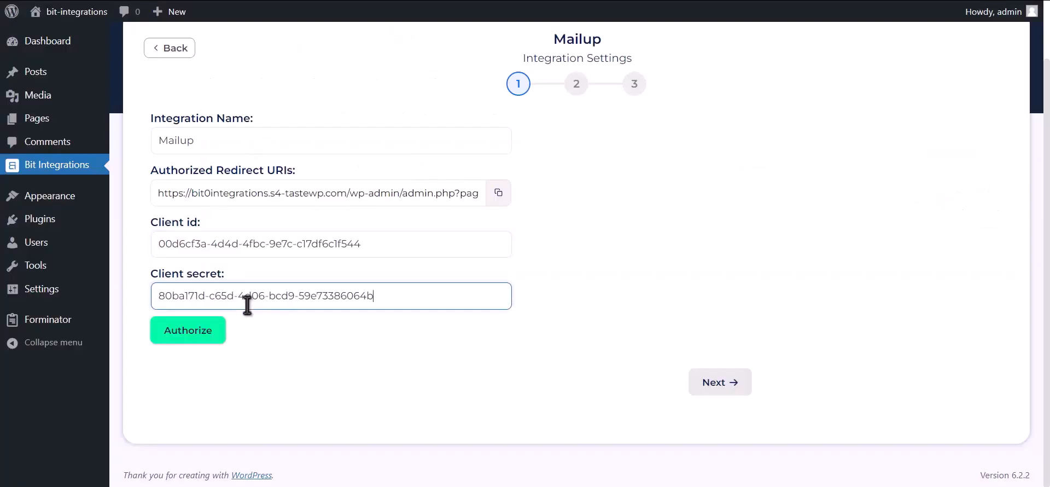
Log in to MailUp with saved credentials and confirm access to authorize the connection.
left_click(187, 336)
left_click(198, 192)
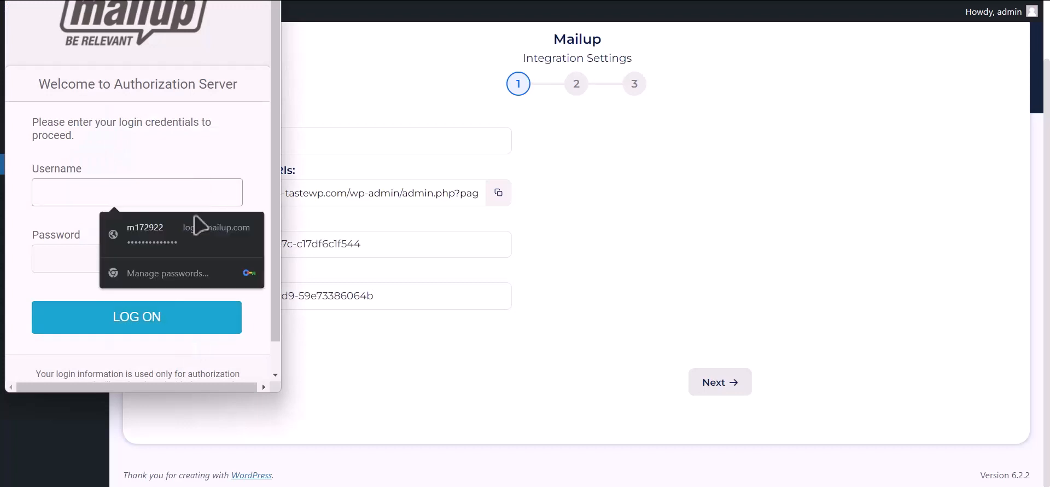
left_click(199, 223)
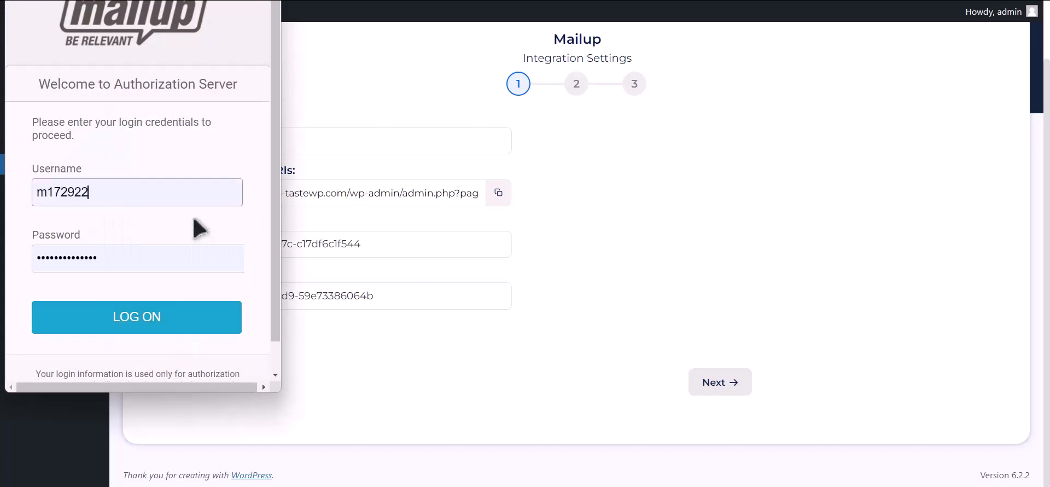
left_click(159, 327)
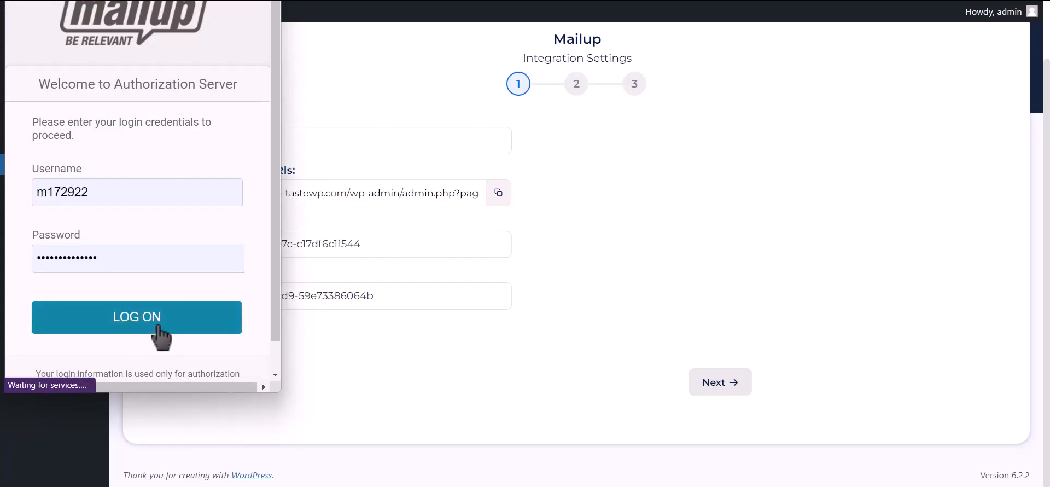
left_click(203, 203)
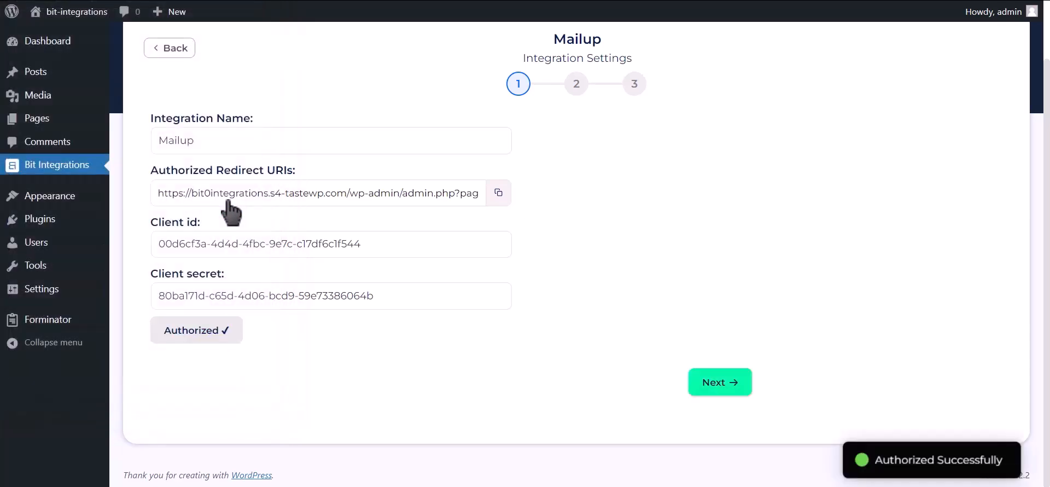
left_click_drag(875, 458, 1015, 463)
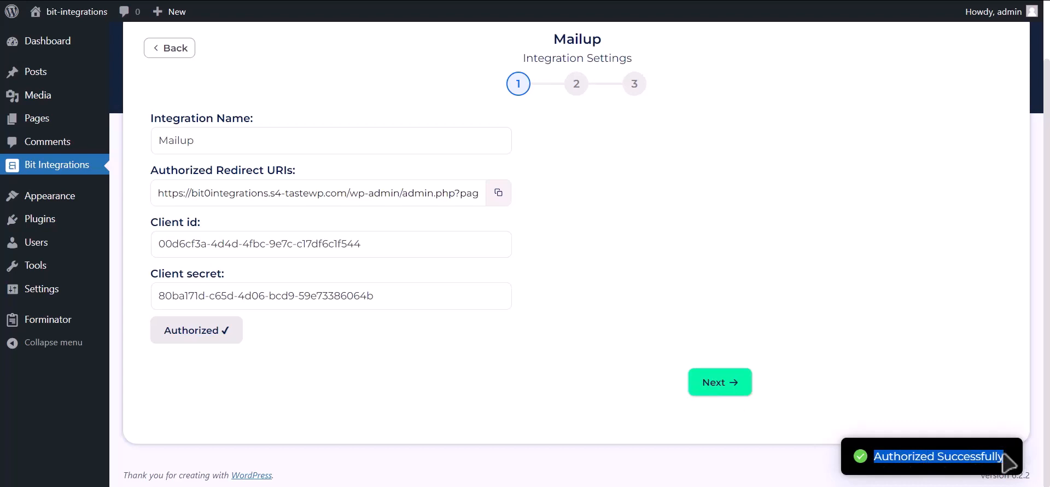
Continue to step 2 and select the News list and the TEST group.
left_click(737, 392)
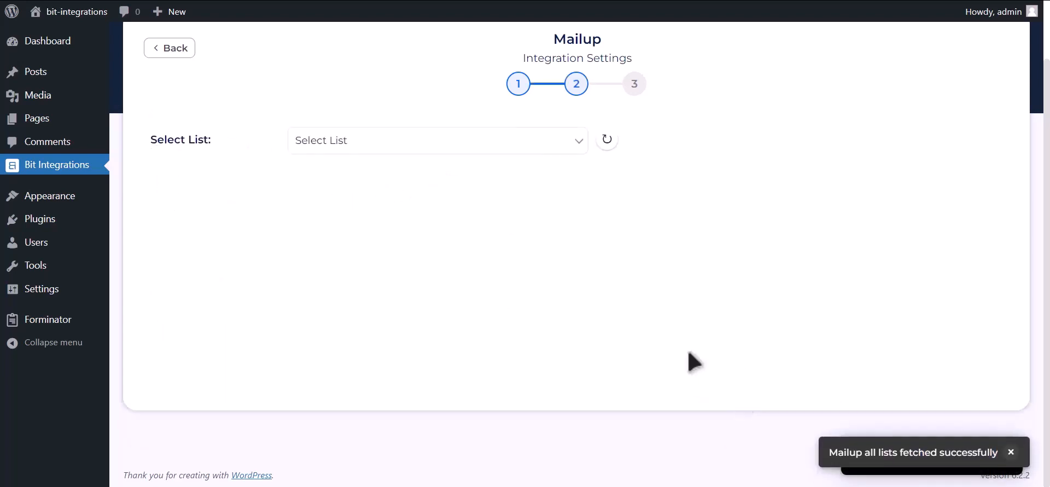
left_click(430, 147)
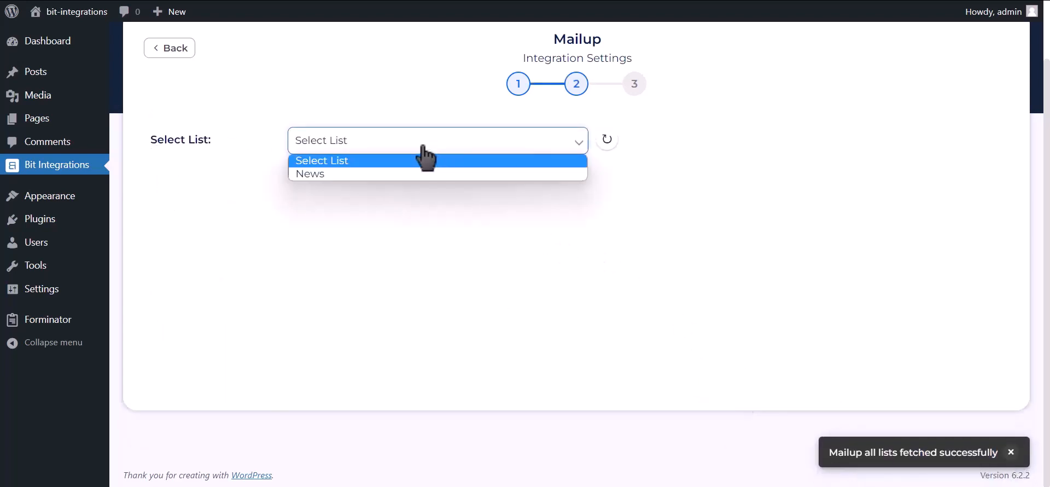
left_click(390, 174)
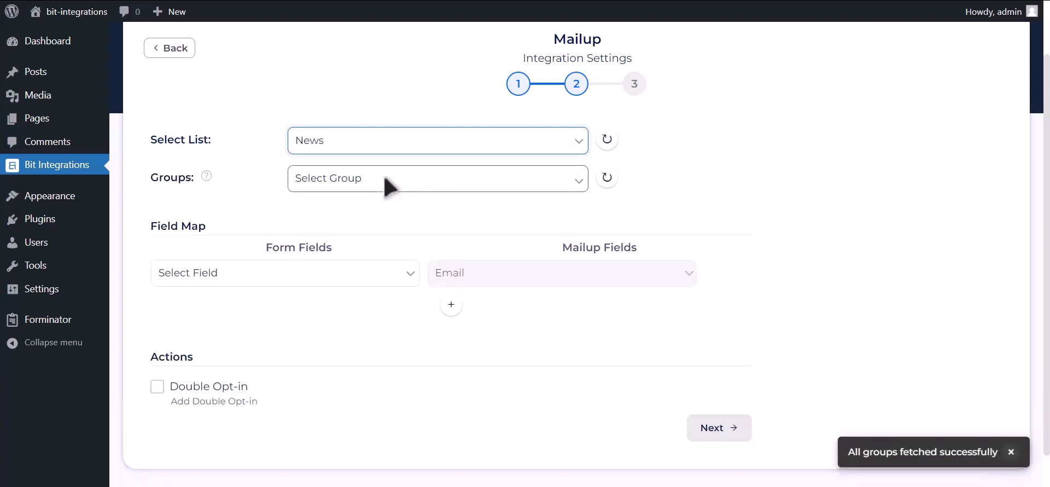
left_click(420, 180)
left_click(371, 213)
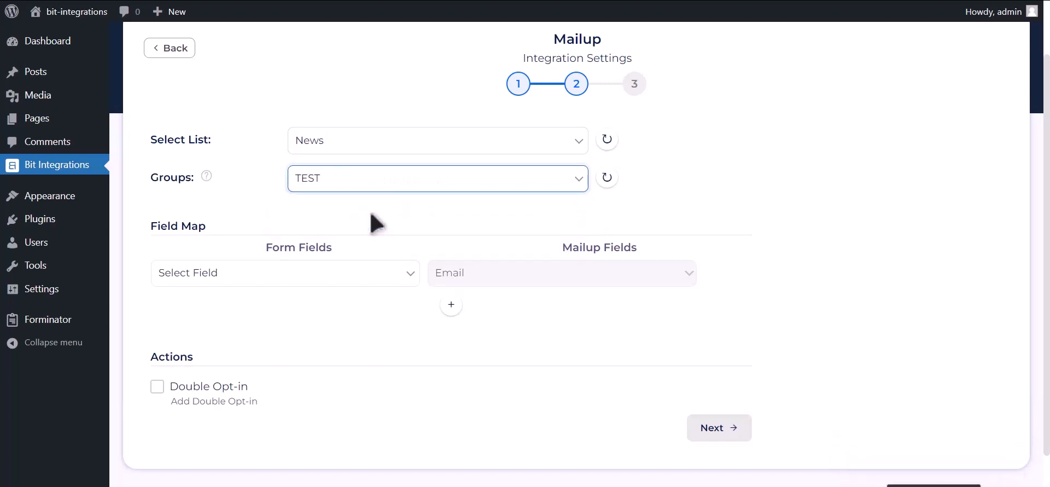
Map Email Address-1 to MailUp Email and Name-1 to Last Name.
left_click(300, 276)
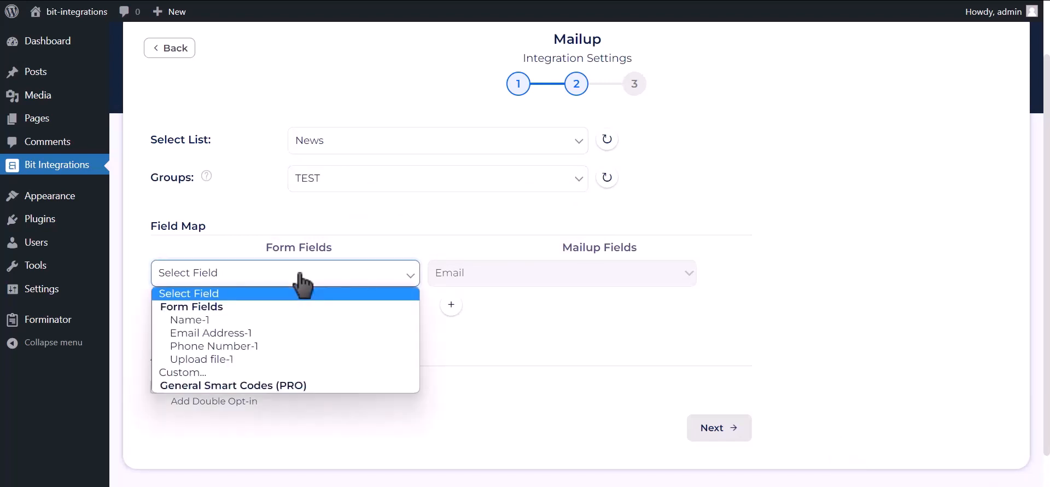
left_click(246, 333)
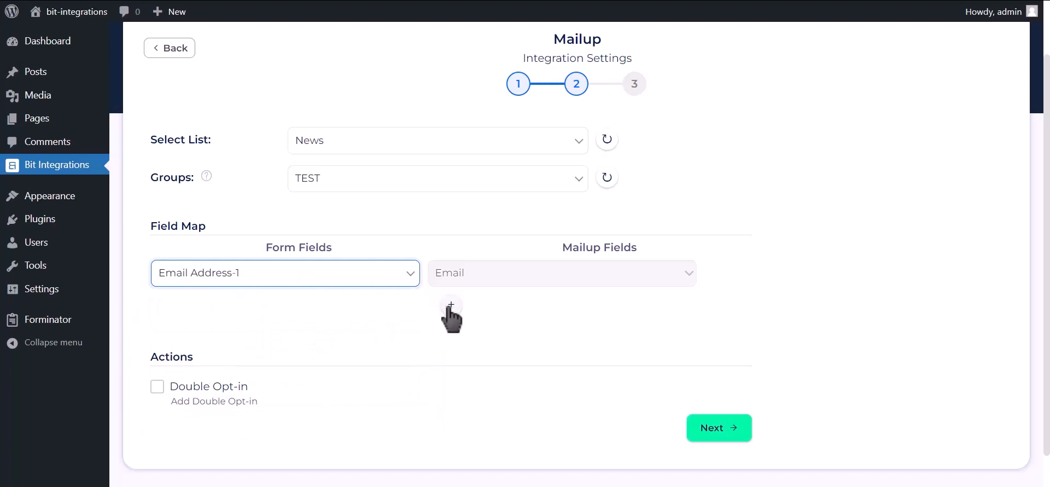
scroll(416, 317, "down", 1)
left_click(451, 272)
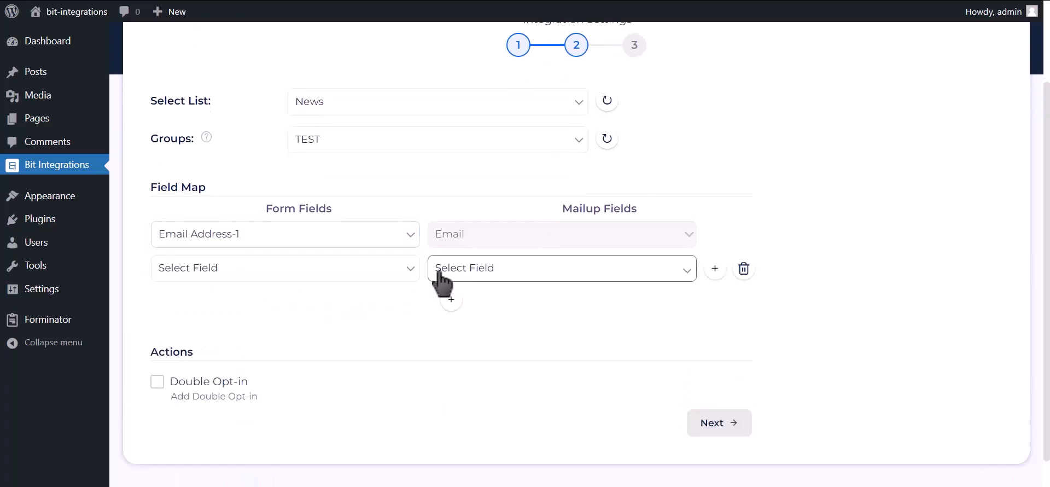
left_click(361, 276)
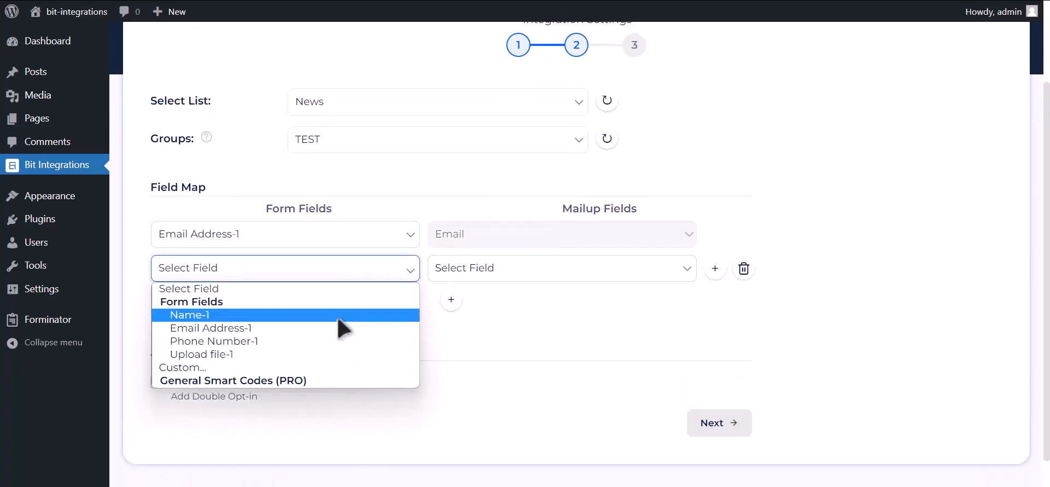
left_click(338, 317)
left_click(494, 271)
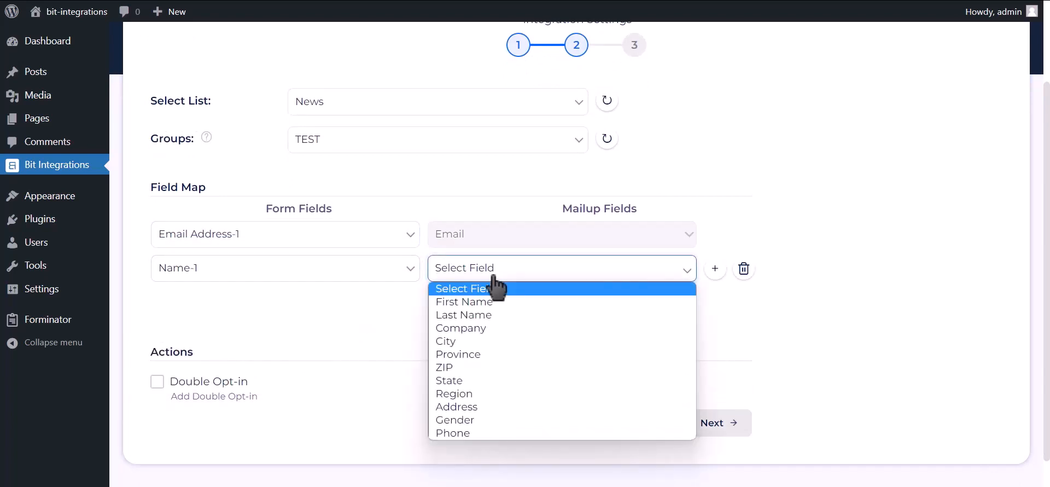
left_click(481, 315)
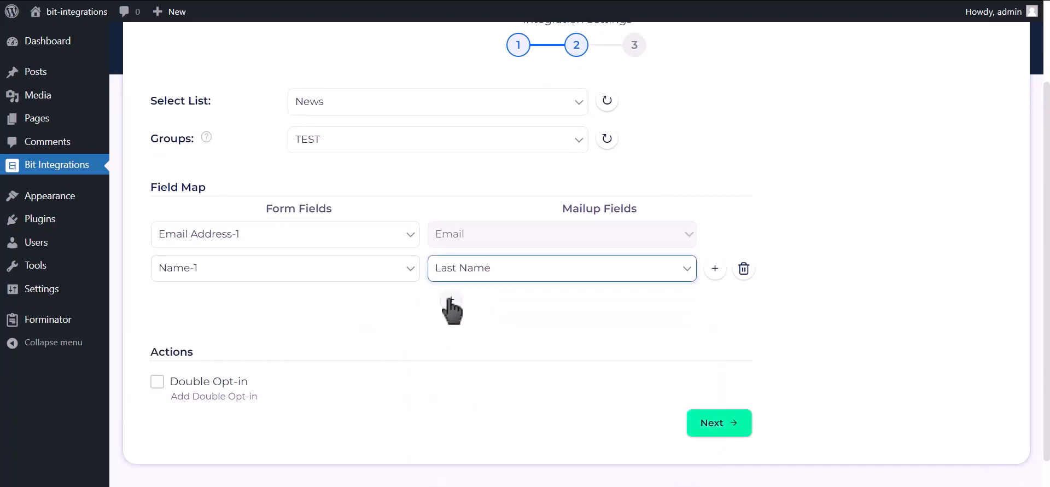
Add a Phone Number-1 to Phone mapping, then finish and save the integration.
left_click(450, 304)
left_click(282, 308)
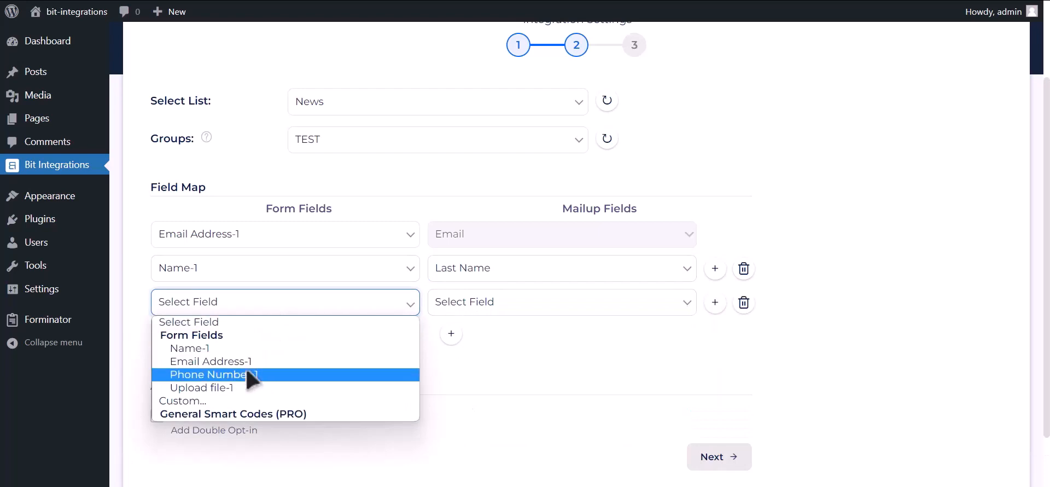
left_click(252, 372)
left_click(464, 305)
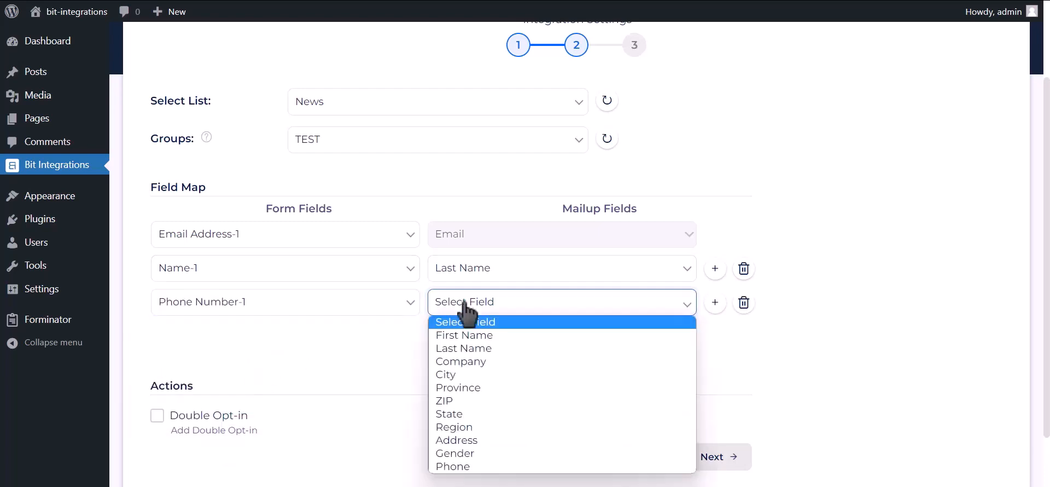
left_click(458, 466)
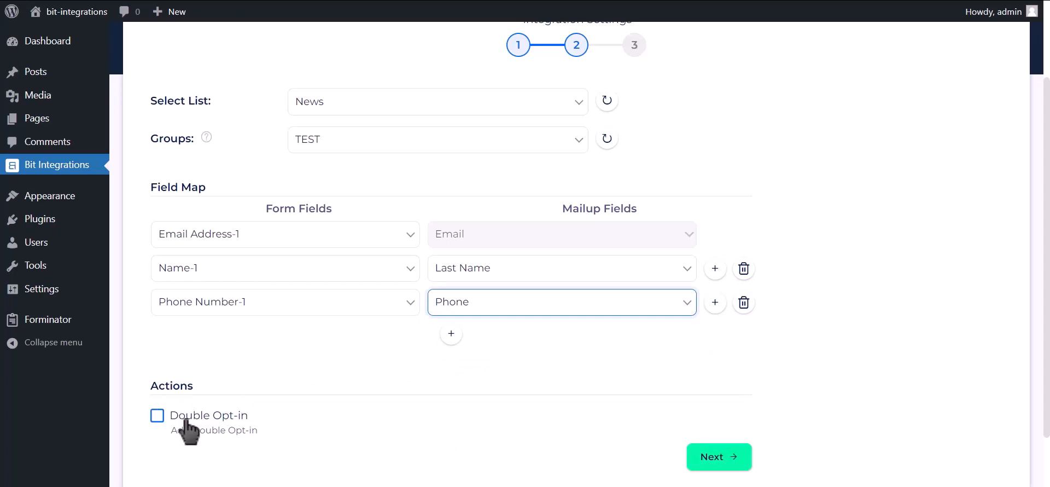
left_click(727, 459)
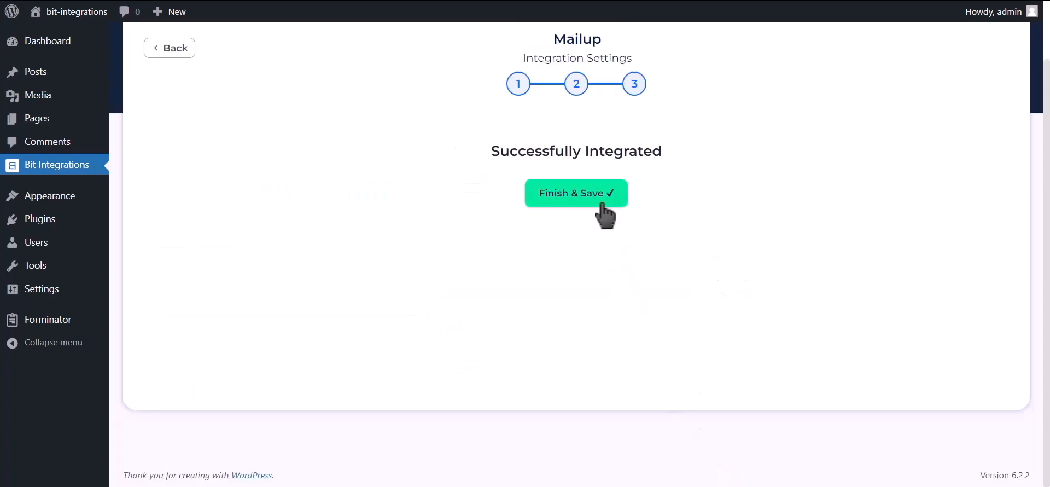
left_click(595, 207)
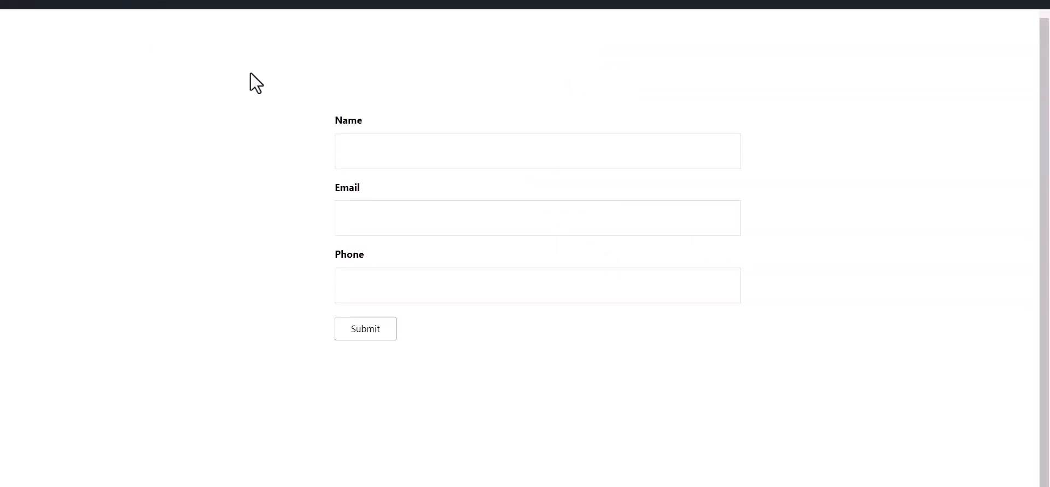
Submit the contact form with name Bit Integrations, an e-mail and phone, and check the thank-you message.
left_click(373, 147)
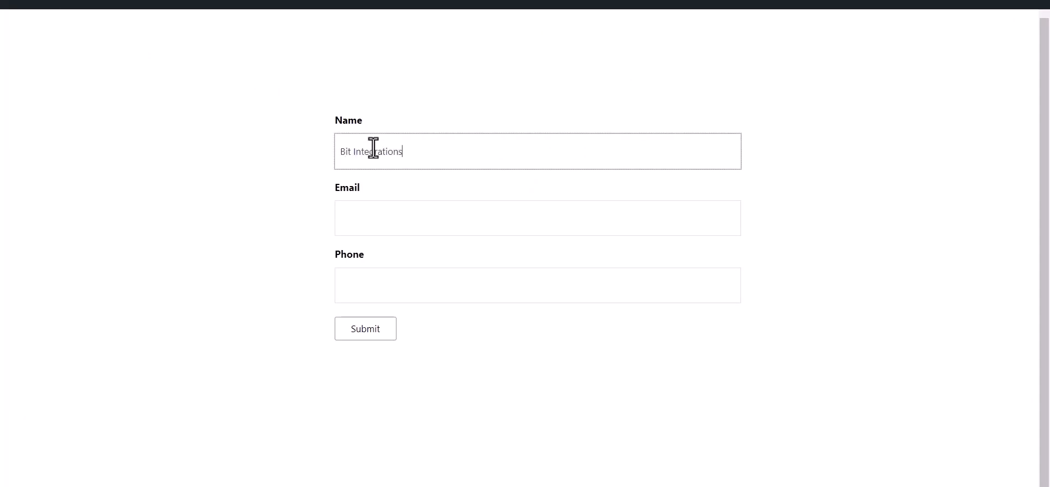
left_click(382, 217)
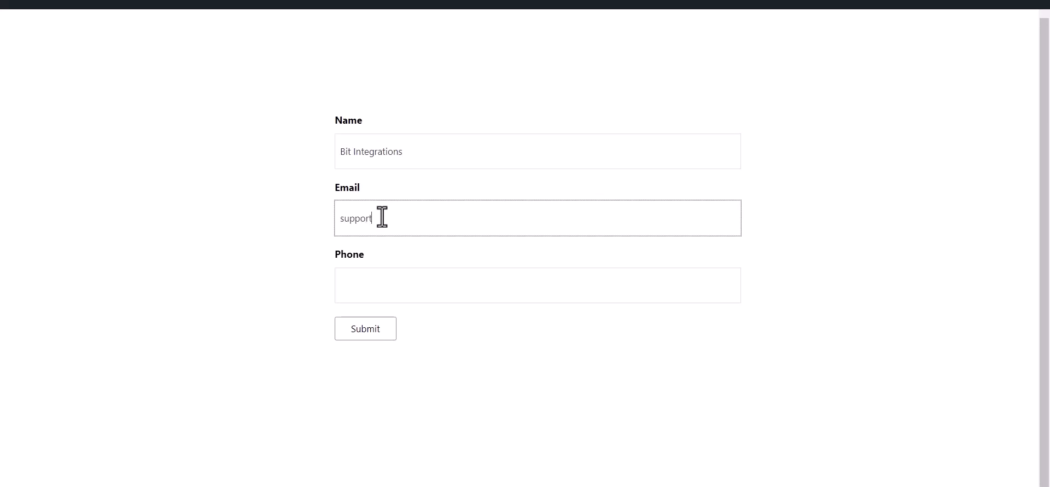
left_click(406, 292)
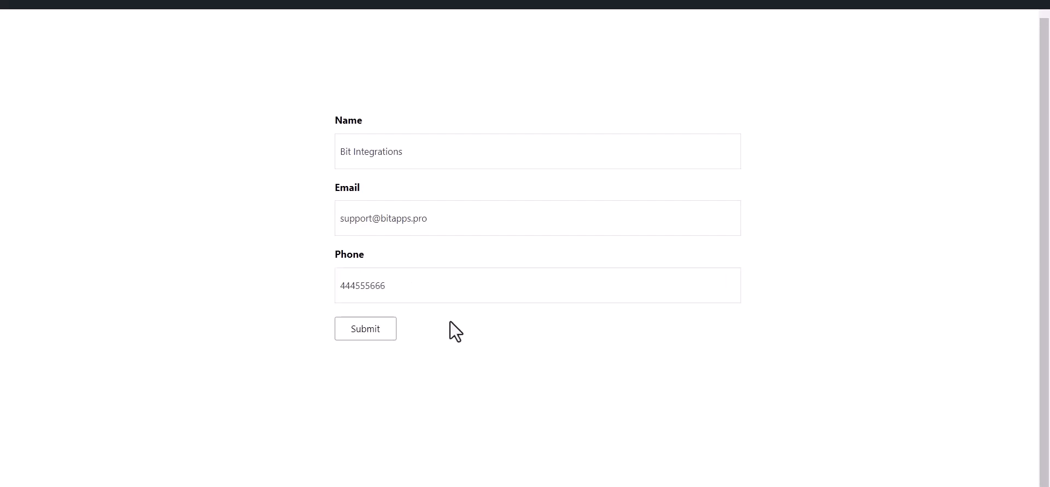
left_click(365, 335)
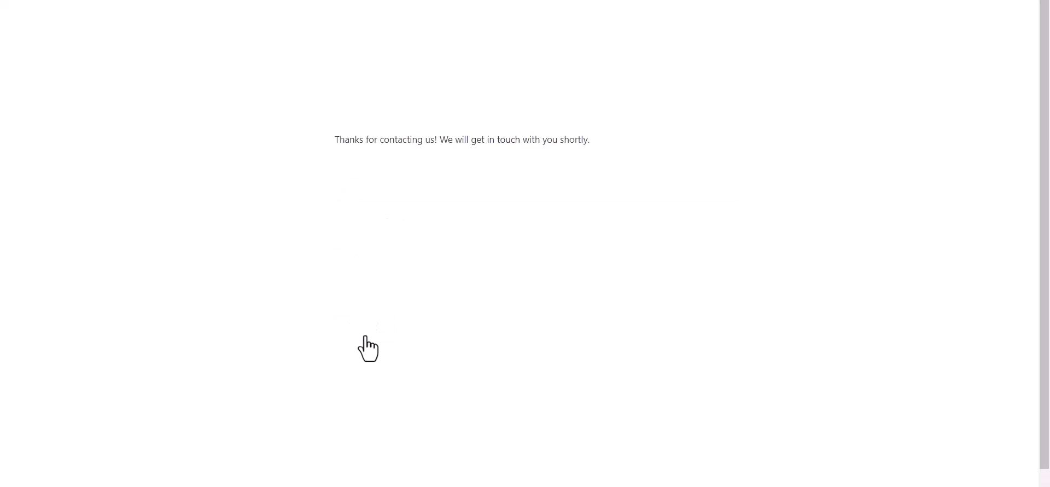
triple_click(472, 140)
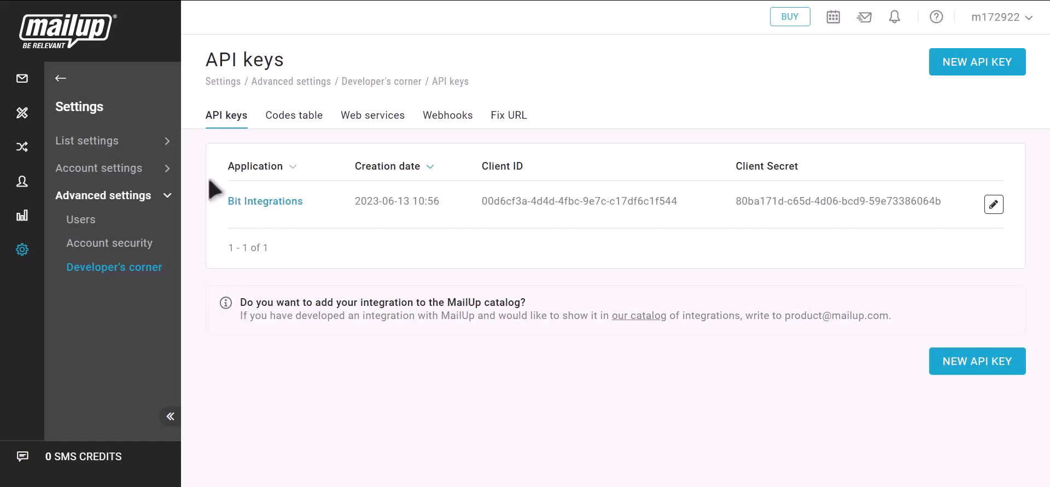
Open Recipients > Email > Subscribed and highlight the new subscriber's e-mail and last name Bit Integrations.
left_click(58, 79)
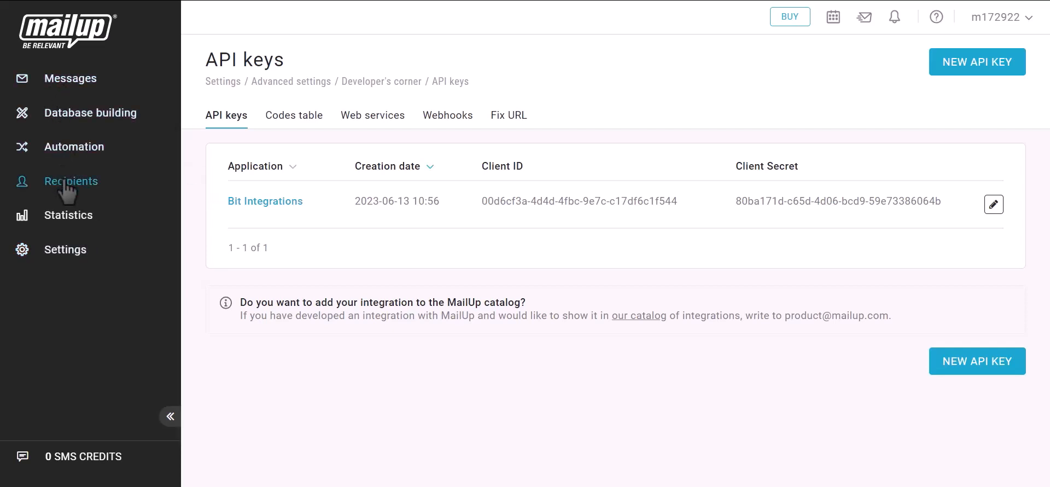
left_click(64, 183)
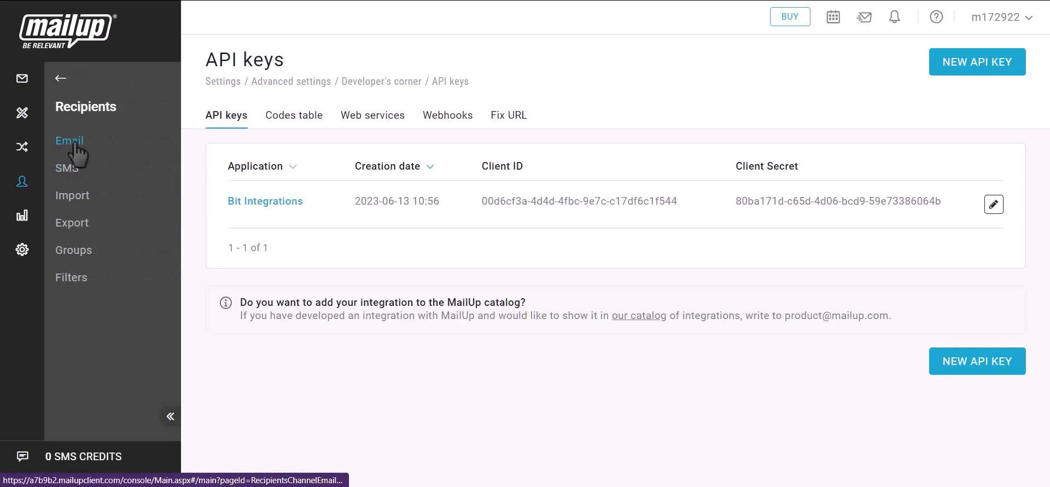
left_click(70, 142)
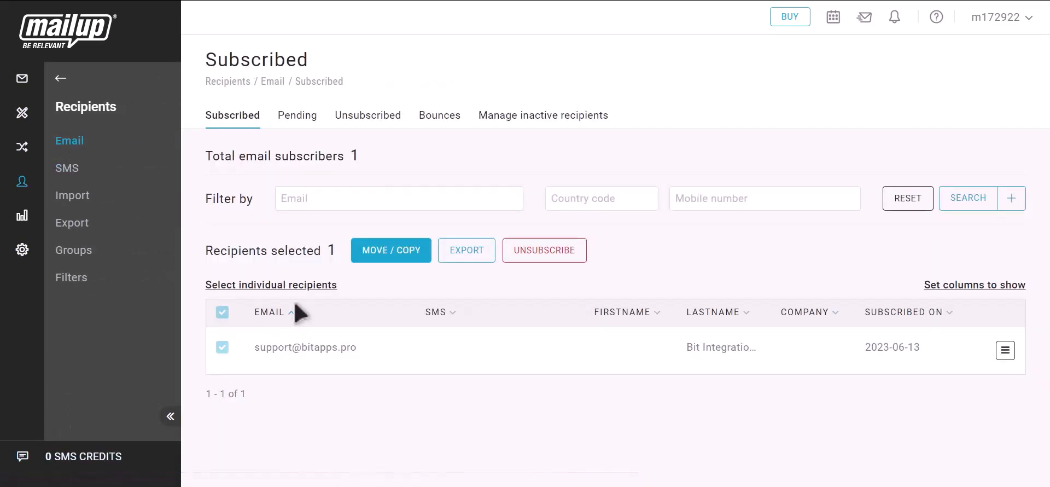
left_click_drag(252, 348, 368, 351)
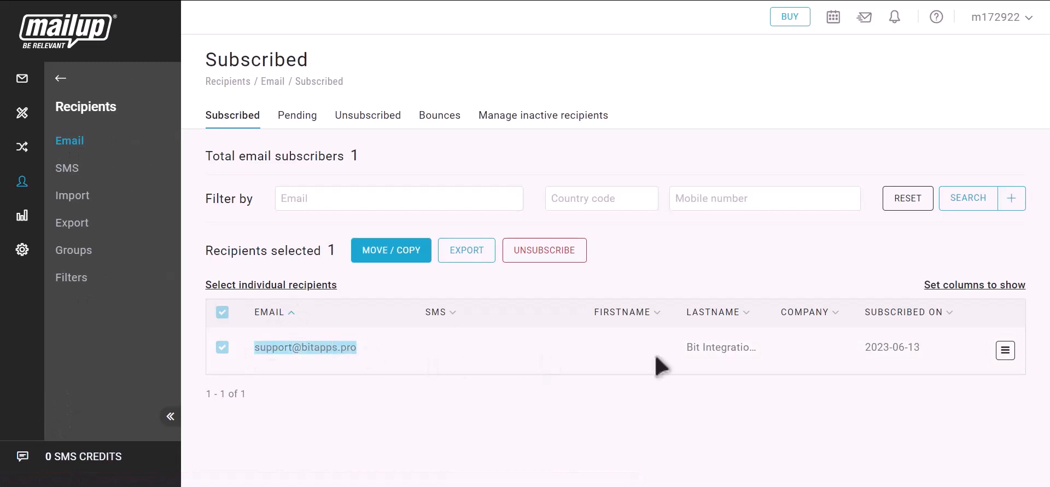
left_click_drag(685, 347, 764, 356)
left_click(770, 354)
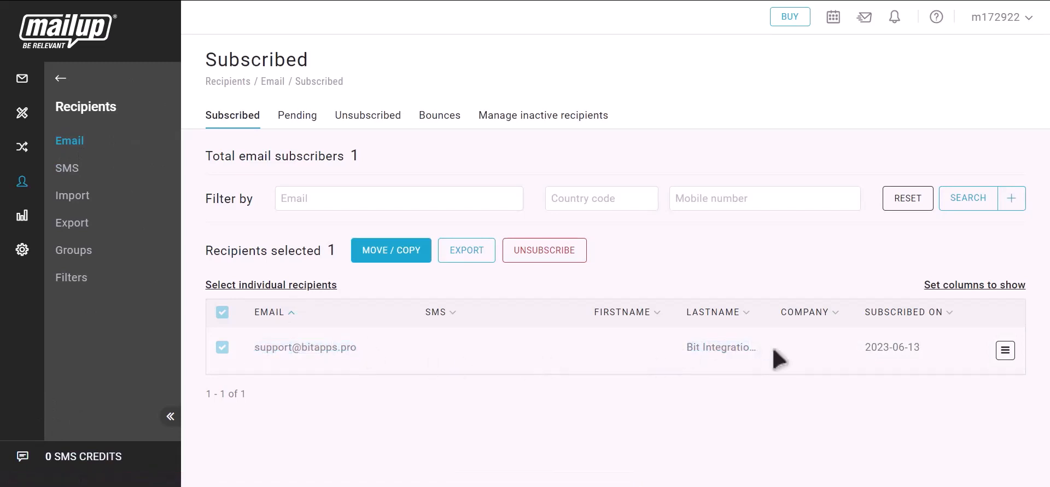